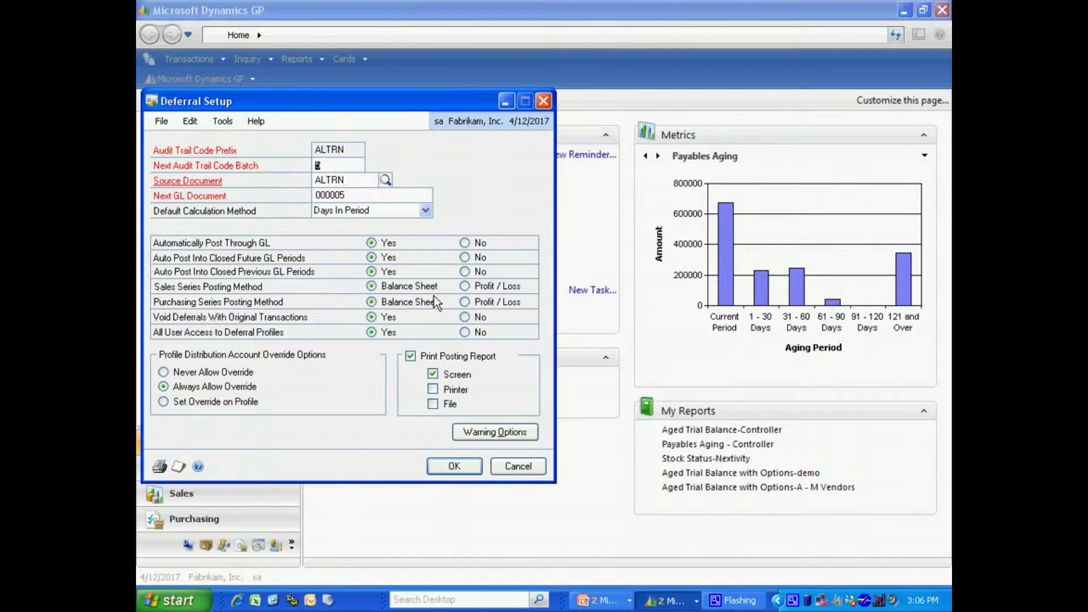
- Close the deferral setup and examine the accounts and period settings of the SOFTWARE - 3 YR deferral profile
left_click(448, 465)
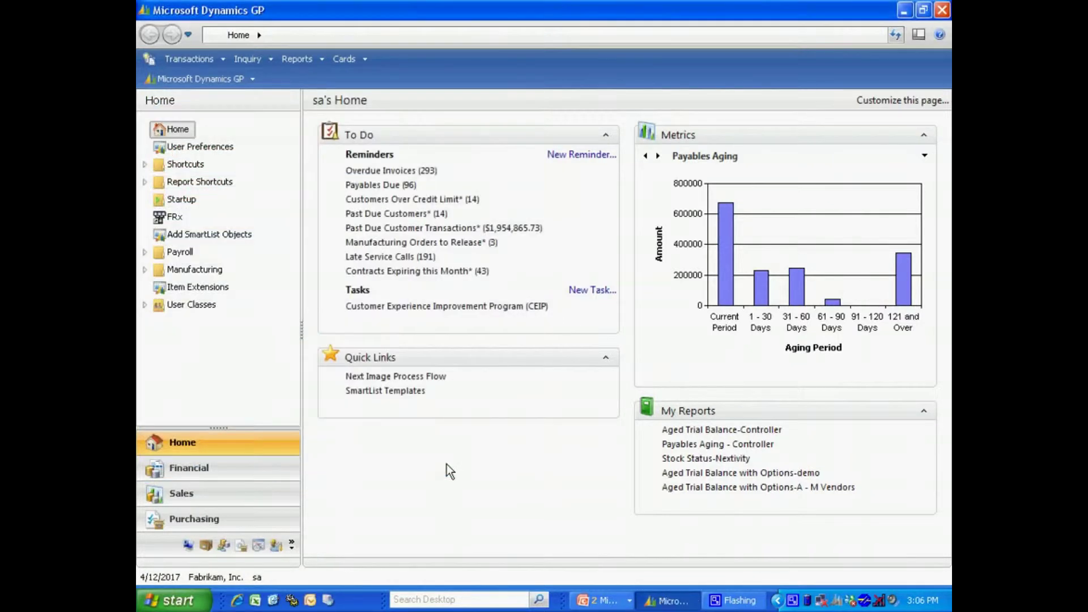
left_click(202, 82)
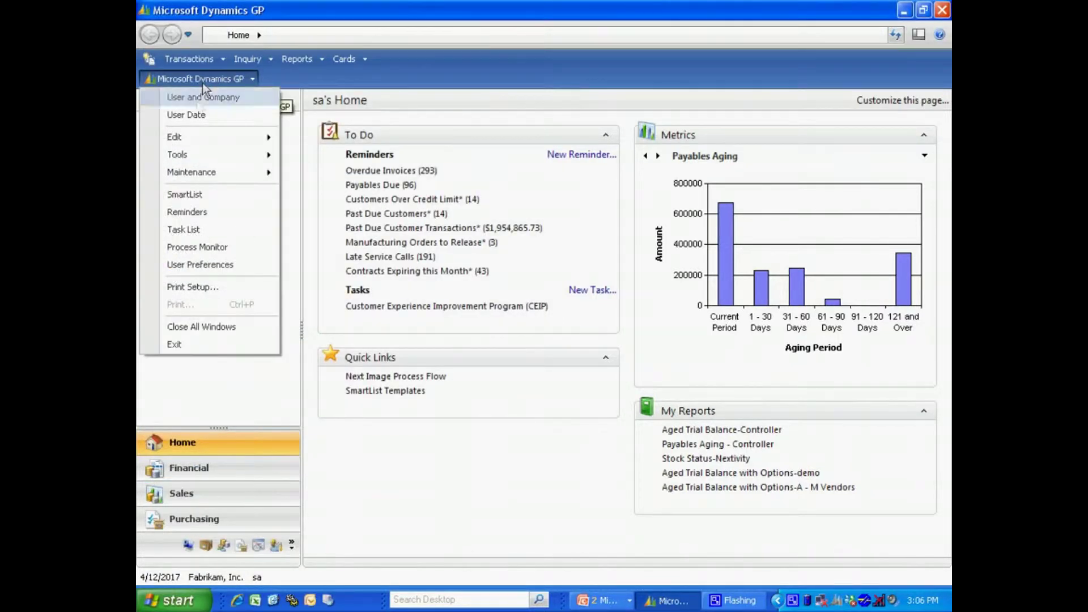
mouse_move(202, 152)
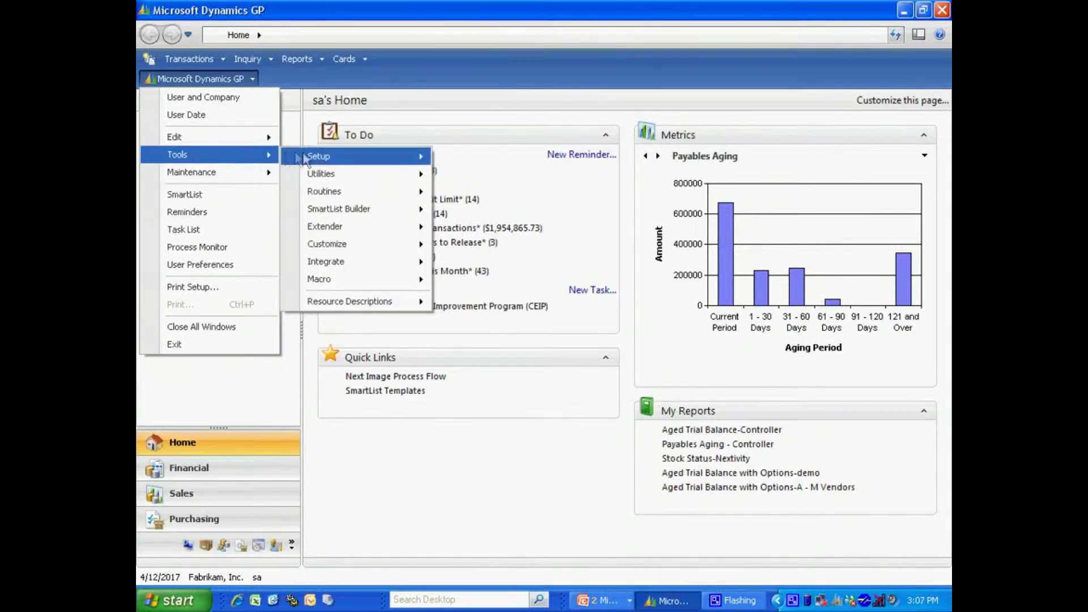
mouse_move(328, 157)
mouse_move(497, 249)
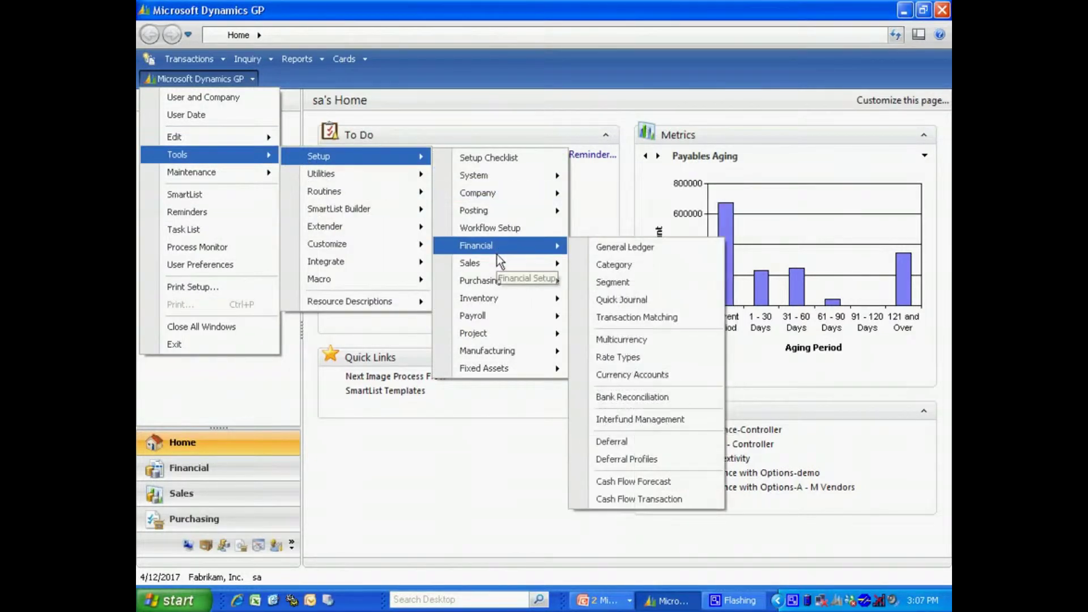
left_click(616, 460)
left_click(361, 152)
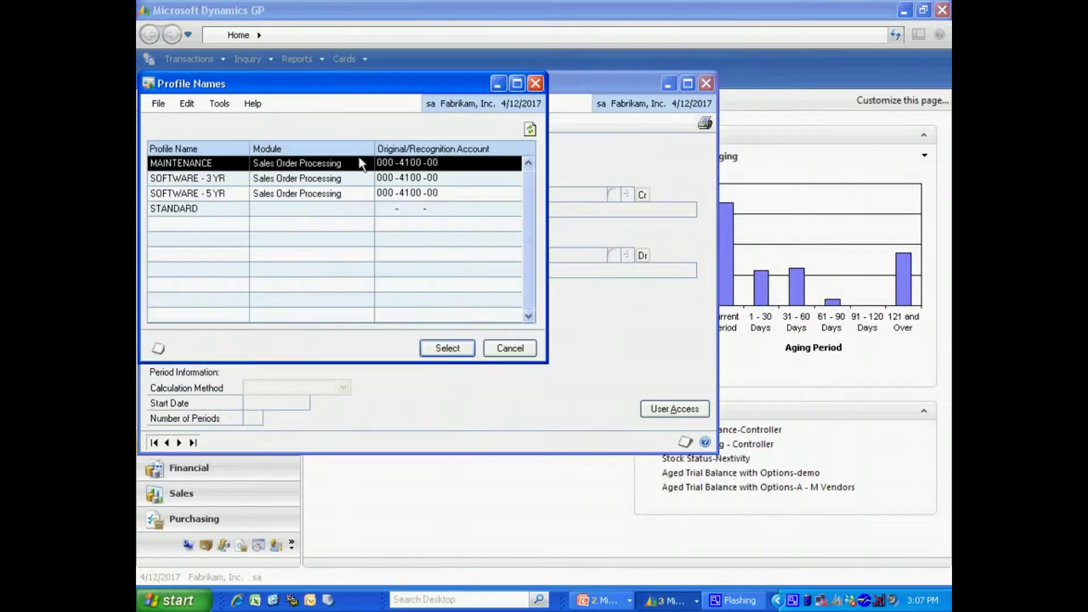
double_click(266, 180)
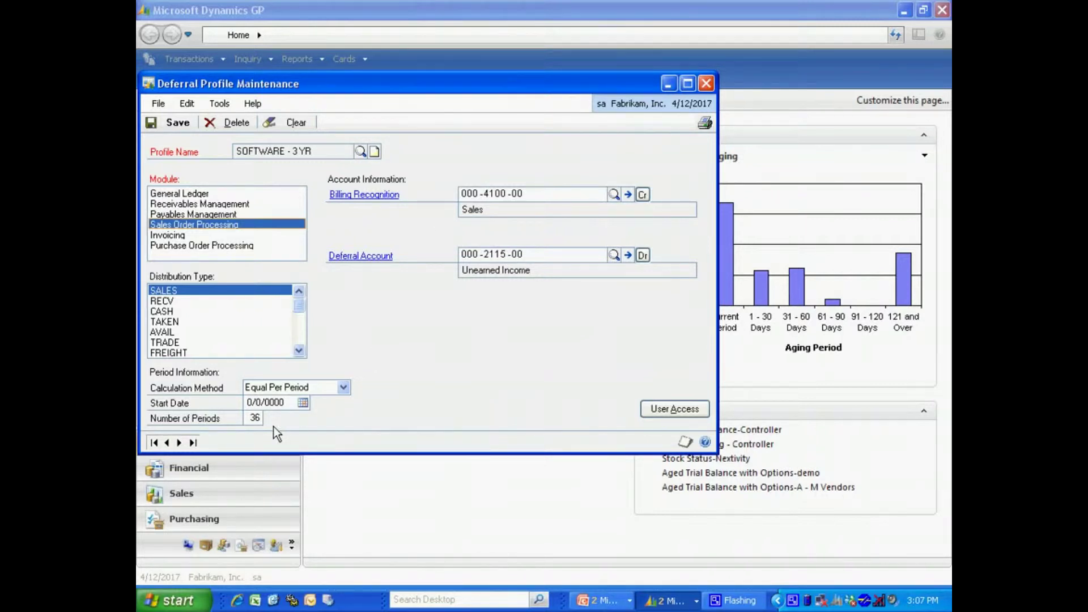
left_click(192, 121)
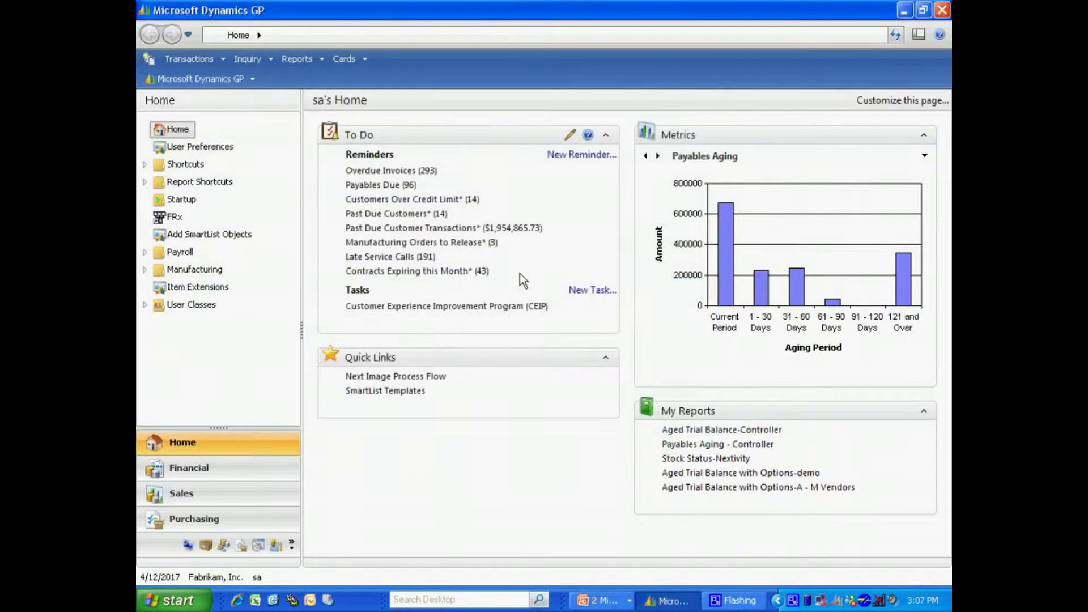
- Start a new sales transaction of type Invoice with the type ID STDINV
left_click(187, 59)
mouse_move(229, 98)
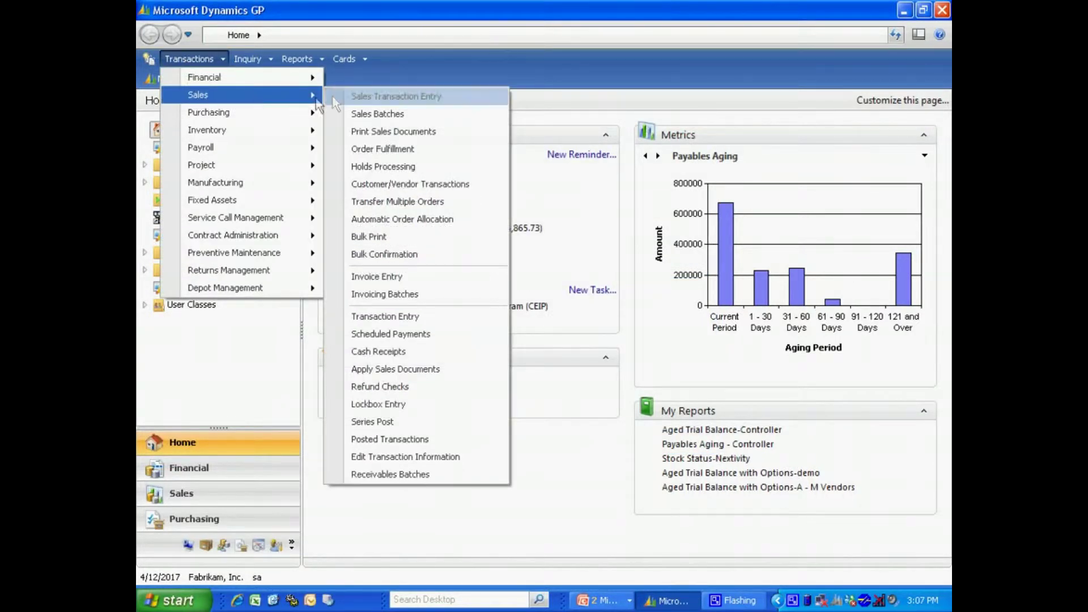
left_click(340, 102)
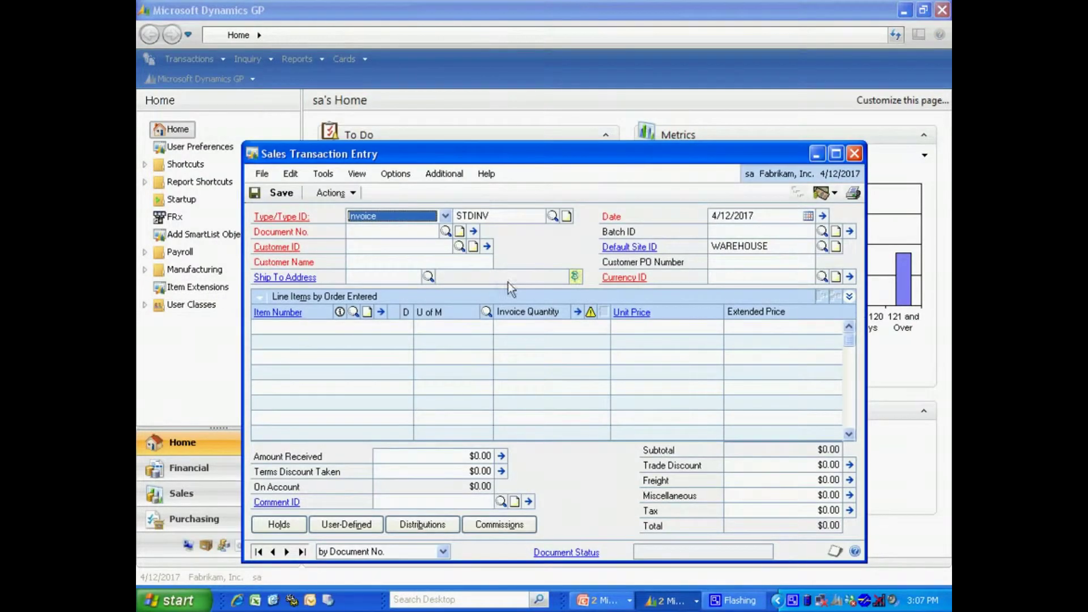
key("Tab")
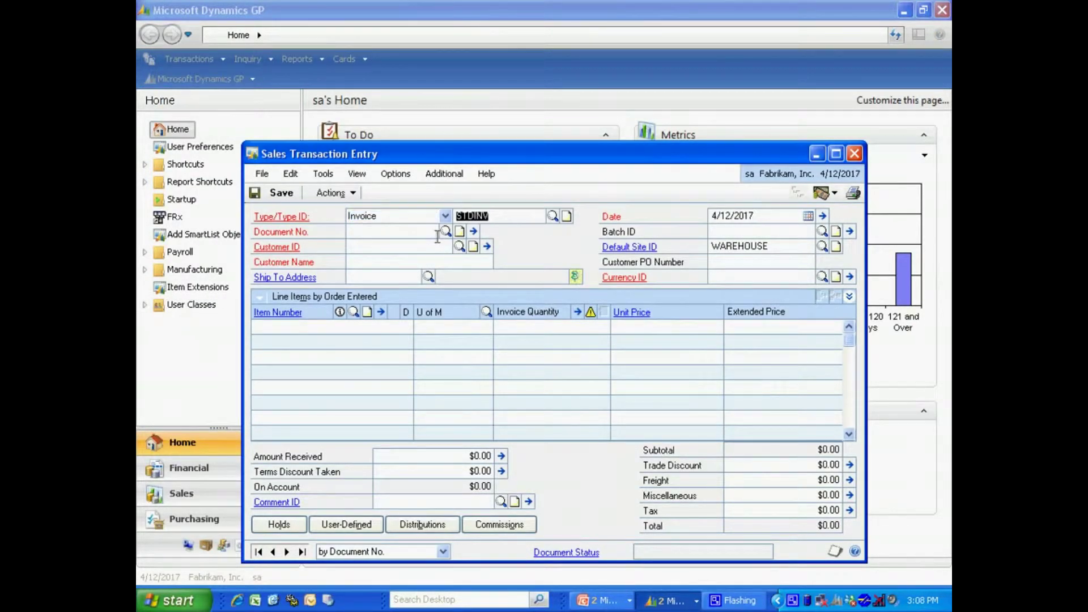
key("Tab")
- Select Aaron Fitz Electrical as the invoice's customer and assign the invoice to batch DEF
left_click(459, 247)
double_click(322, 253)
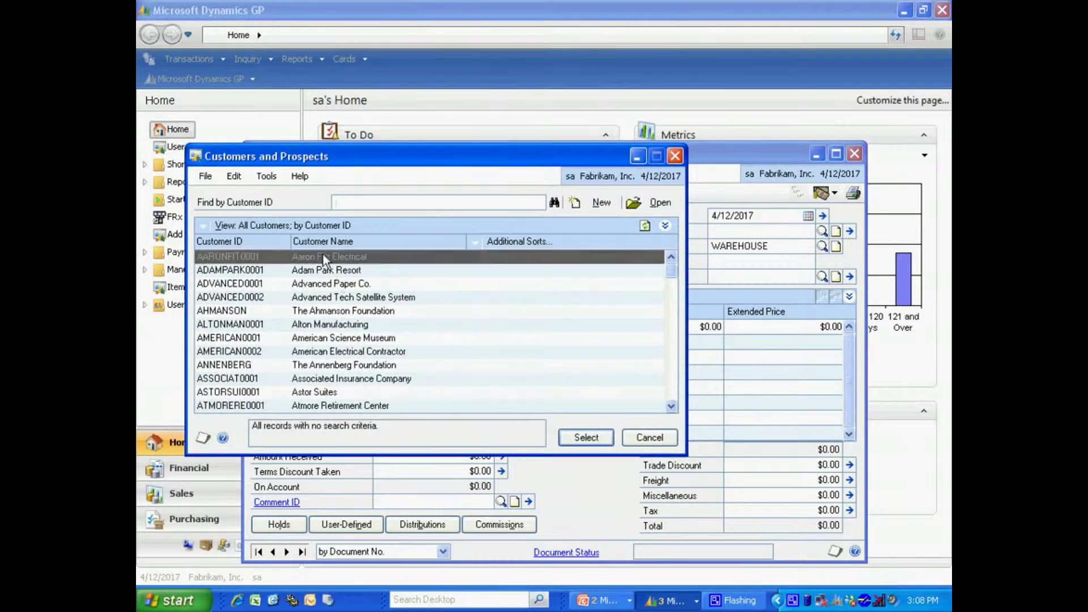
key("Tab")
key("Tab")
key("Tab")
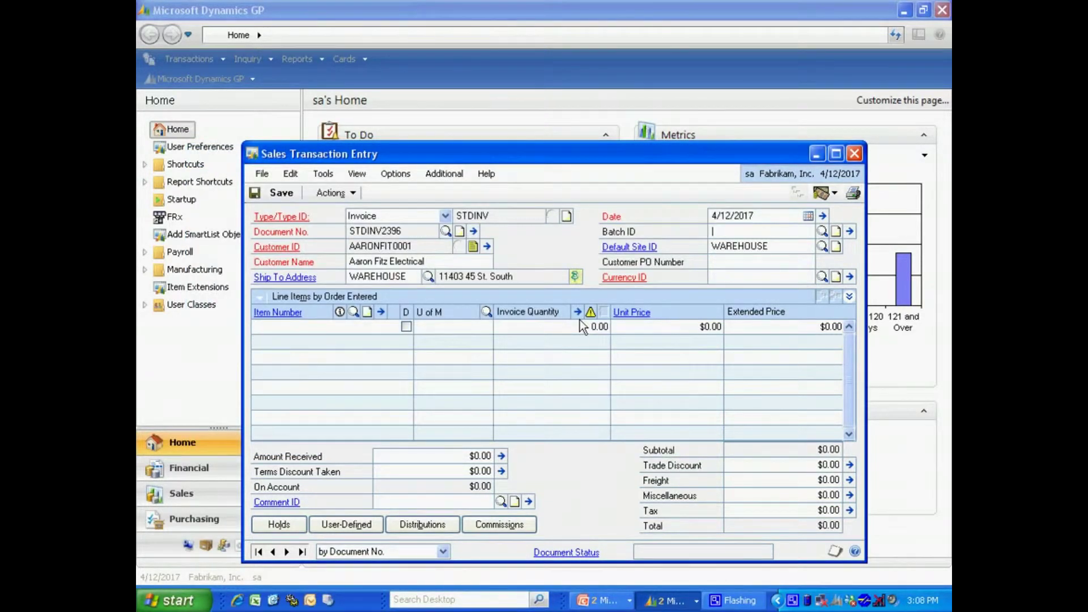
type("DEF")
key("Tab")
key("Tab")
key("Tab")
key("Tab")
- Add a SOFTWARE line item with quantity 1 and a unit price of $30,000.00
type("SOFT")
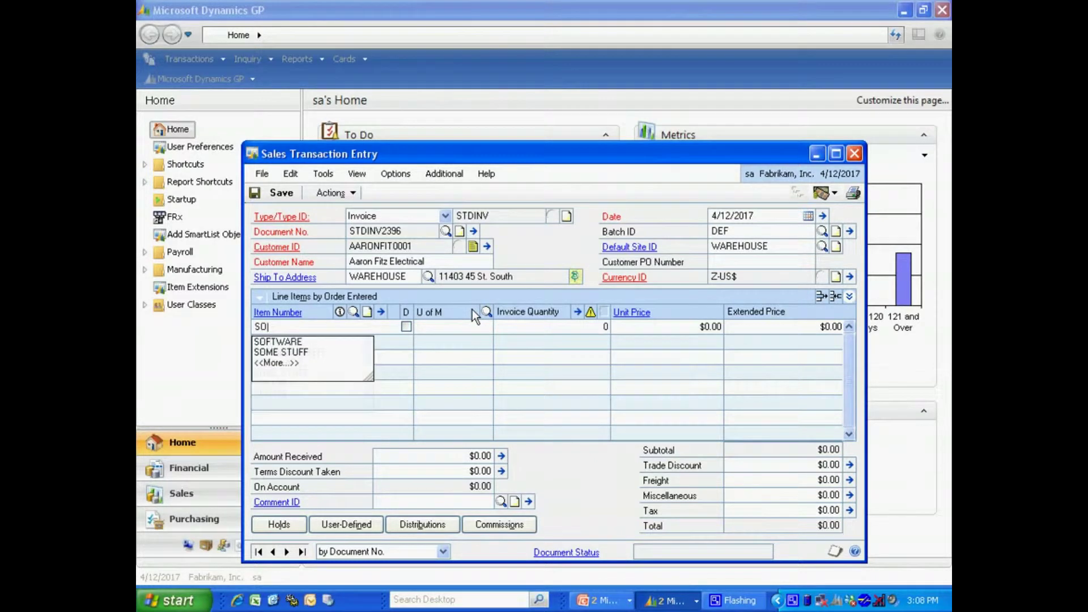
left_click(278, 344)
key("Tab")
type("1")
key("Tab")
type("30000")
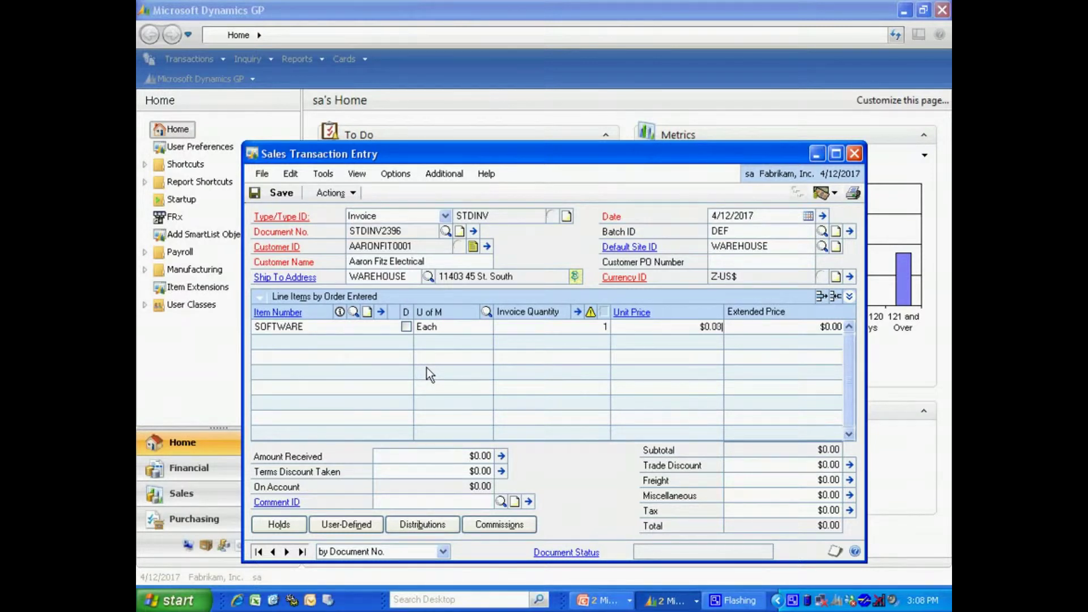
key("Tab")
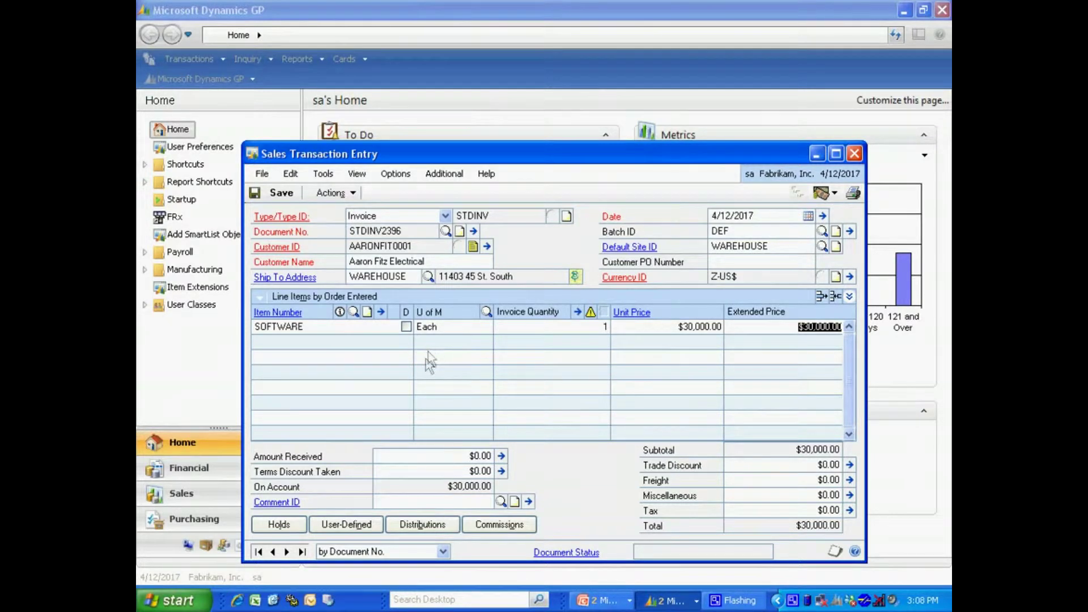
- Continue past the credit limit check into the invoice's distributions and set the SALES distribution account to 000-2115-00
left_click(435, 526)
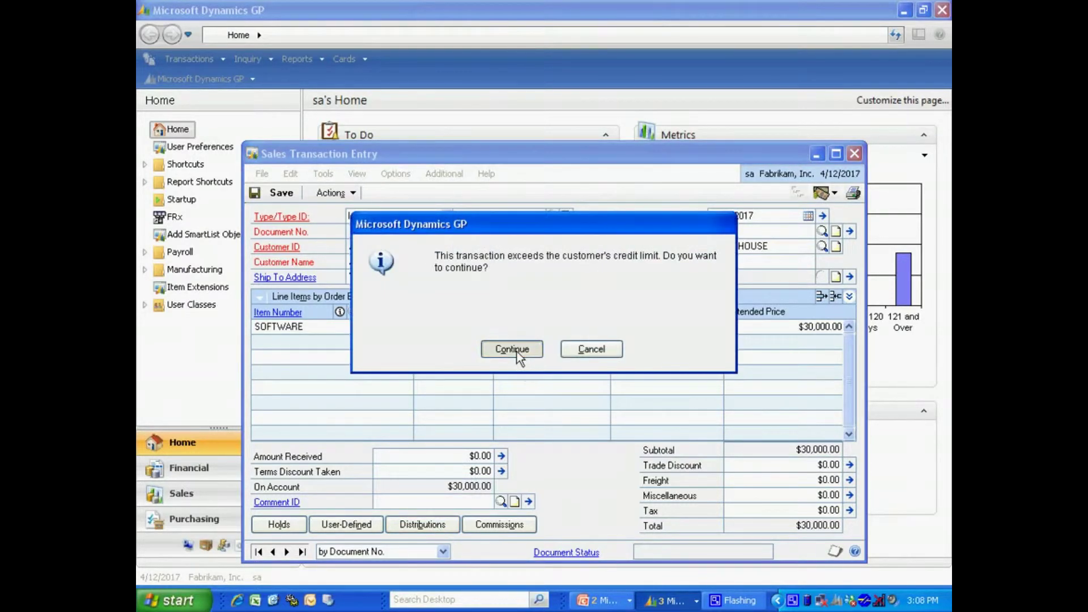
left_click(512, 350)
left_click(430, 527)
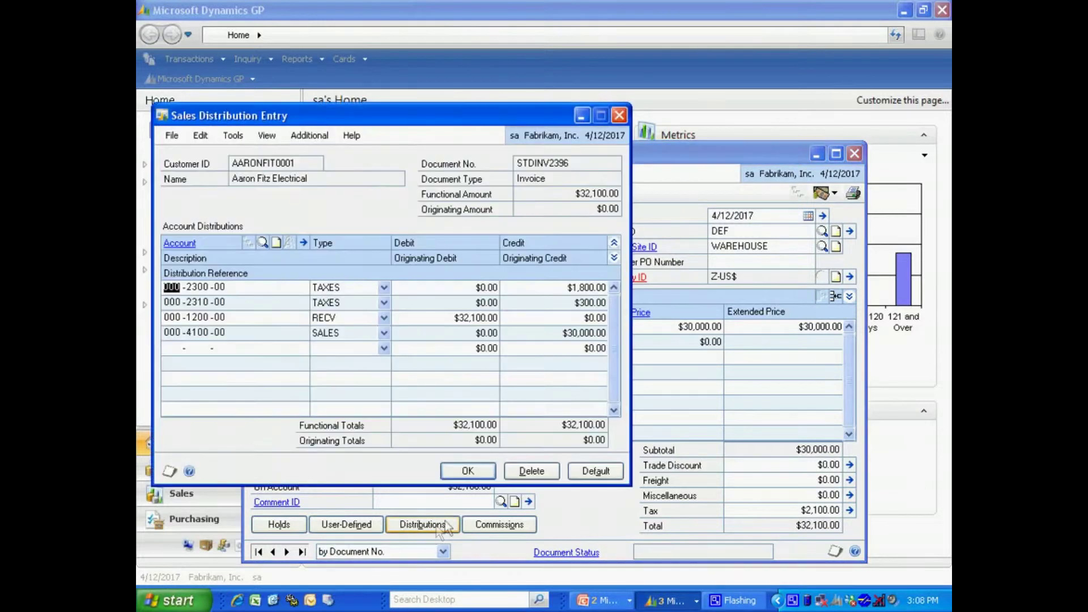
left_click(507, 334)
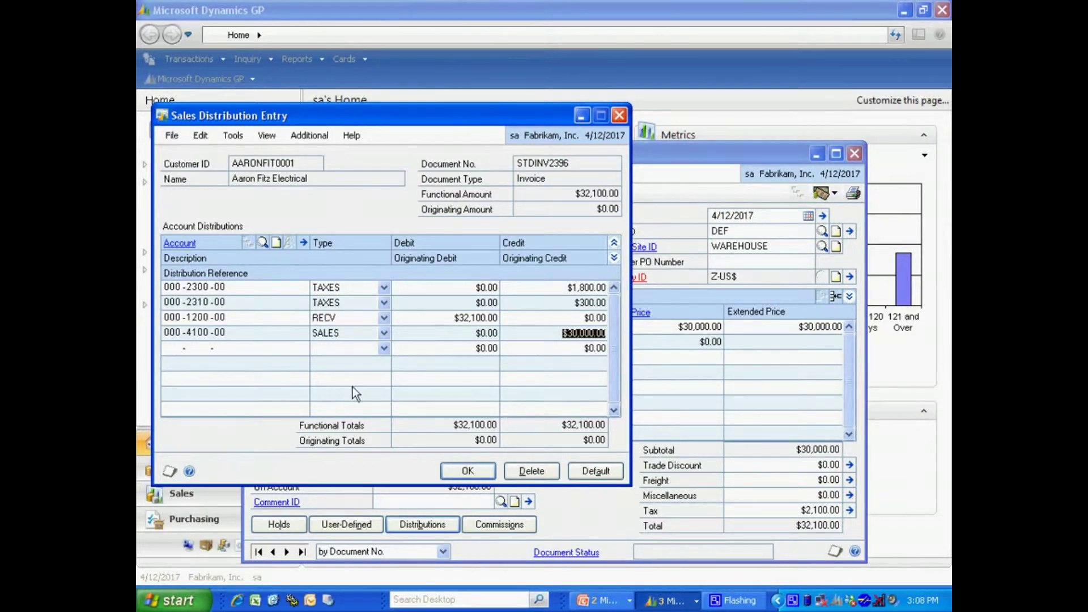
double_click(208, 335)
type("2115")
key("Tab")
key("Tab")
key("Tab")
- Allocate the SALES distribution with the SOFTWARE - 3 YR deferral profile, equal per period over 36 periods from 4/12/2017, and accept the distributions
left_click(309, 136)
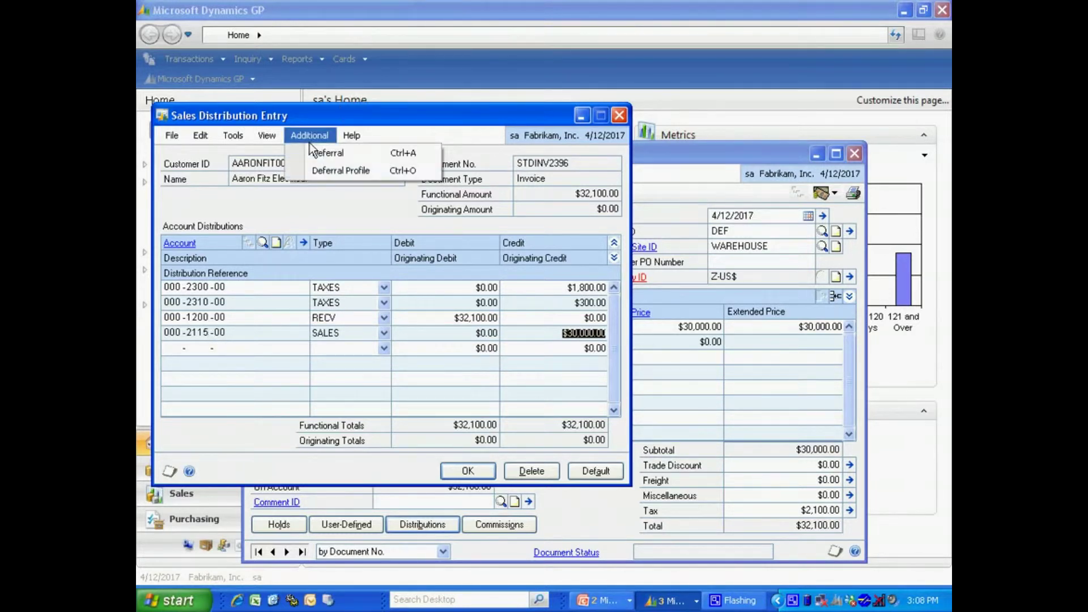
left_click(315, 171)
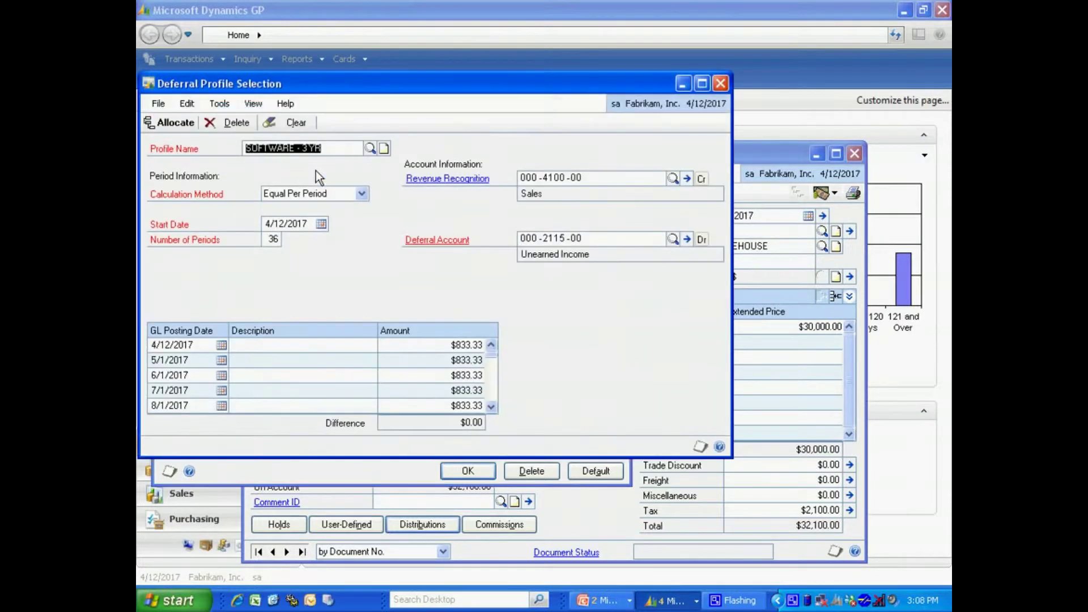
key("Tab")
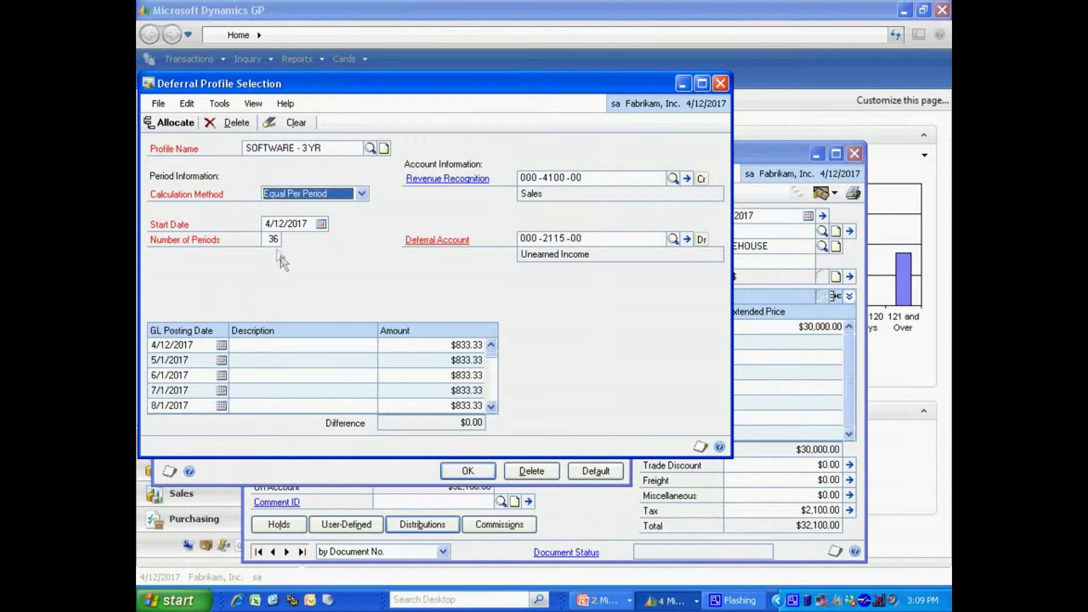
left_click(490, 407)
left_click(491, 407)
left_click(491, 407)
left_click(490, 407)
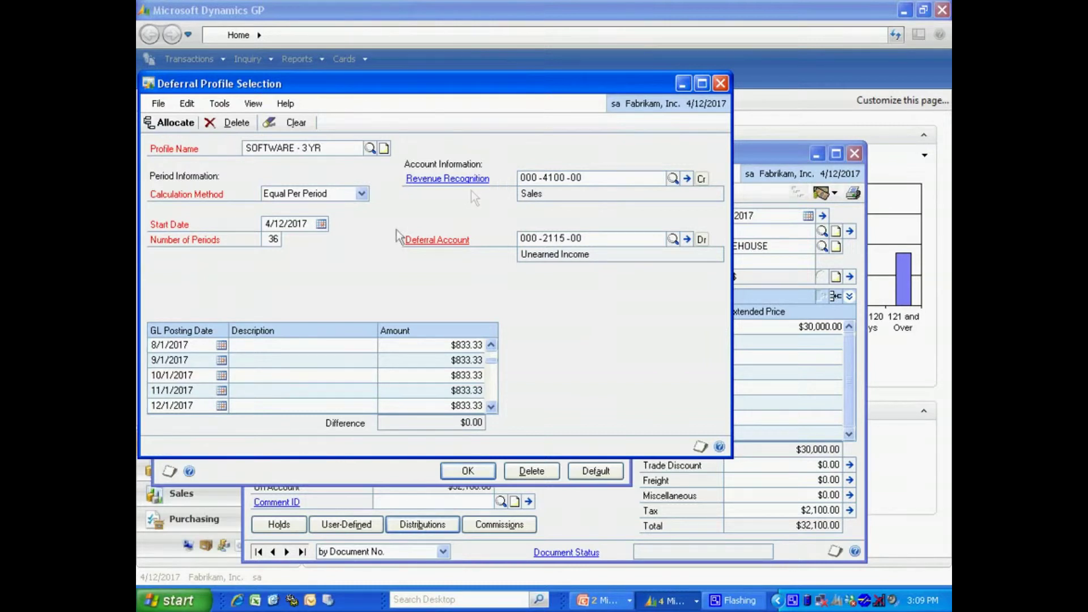
left_click(162, 125)
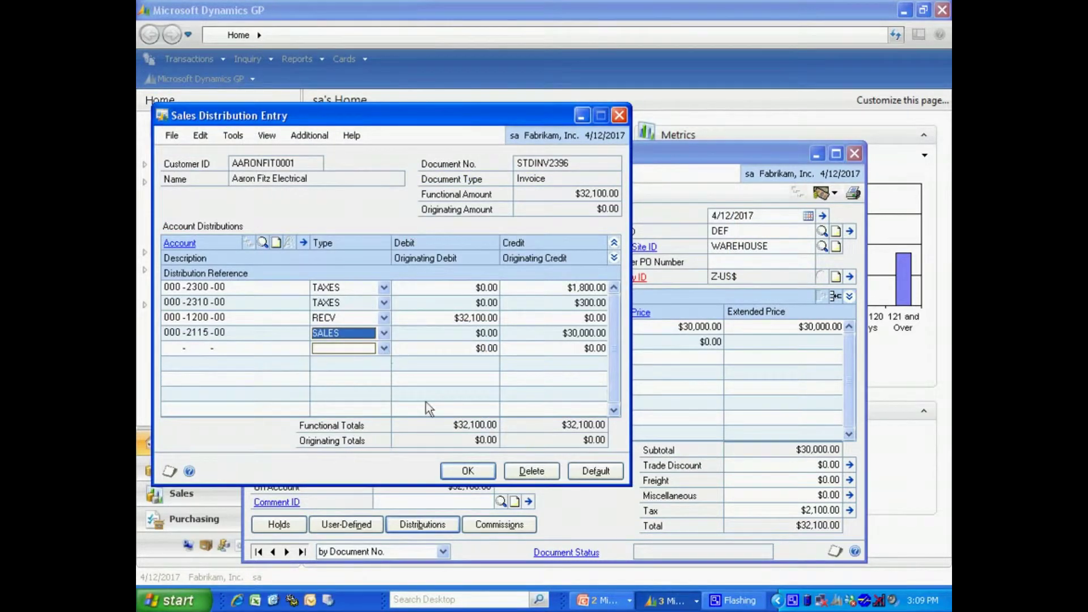
left_click(467, 470)
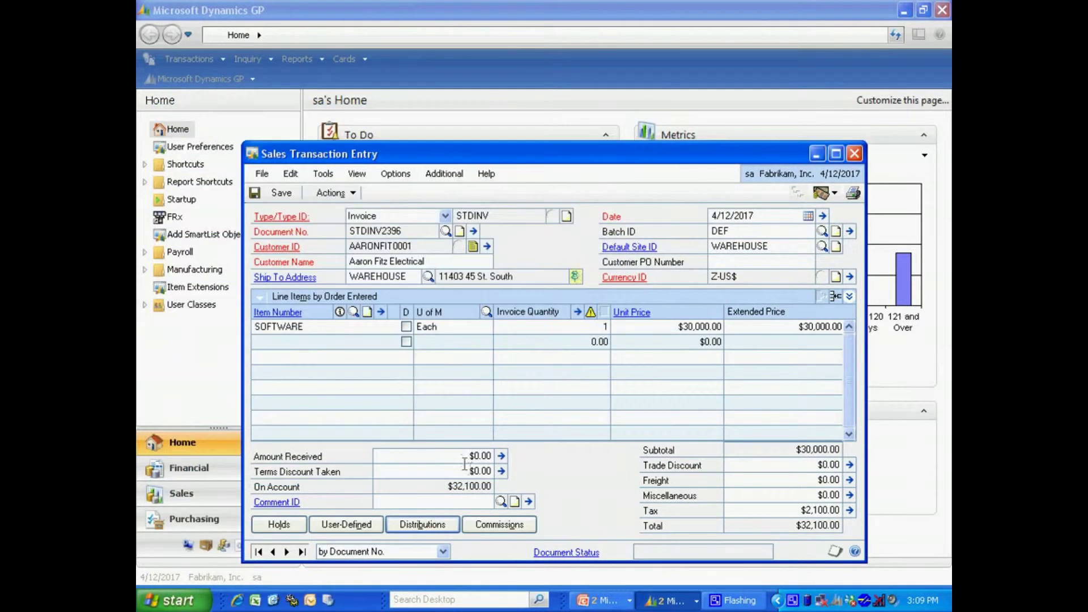
- Save the invoice and print its edit list
left_click(857, 197)
left_click(460, 352)
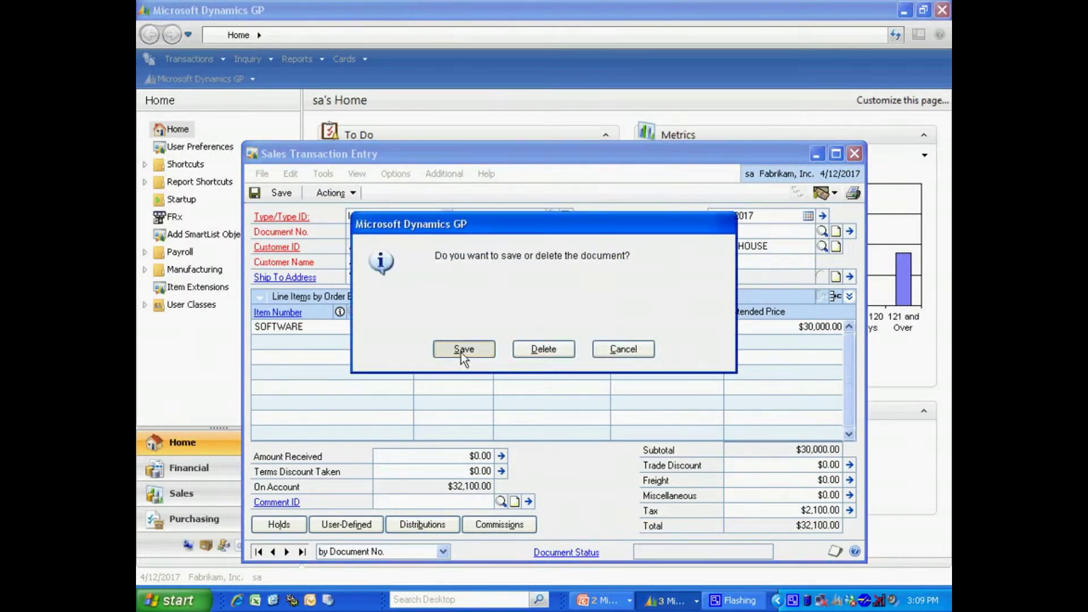
left_click(402, 197)
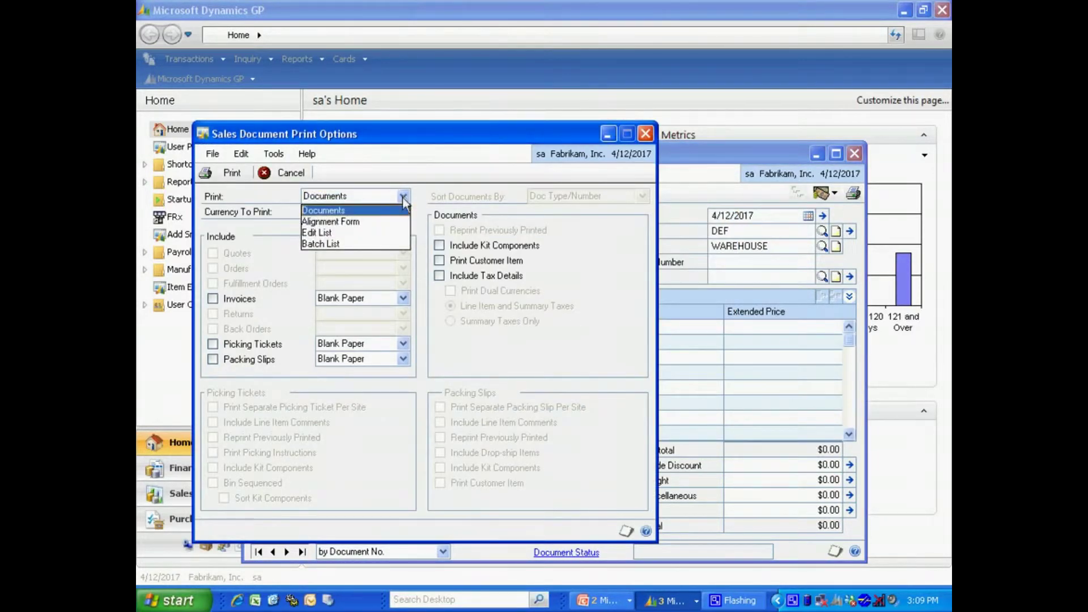
left_click(376, 233)
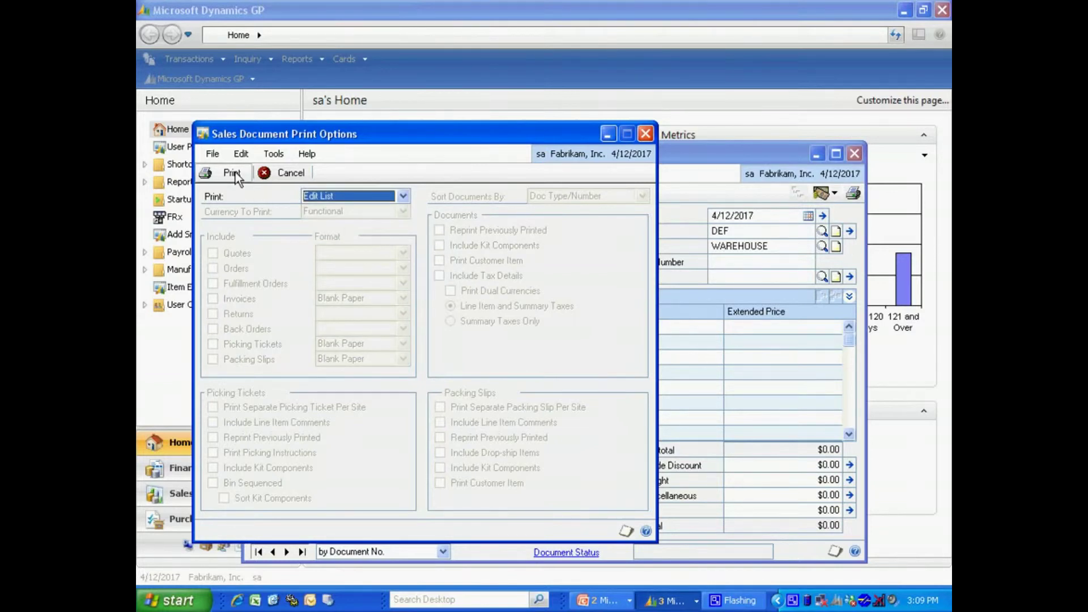
left_click(232, 173)
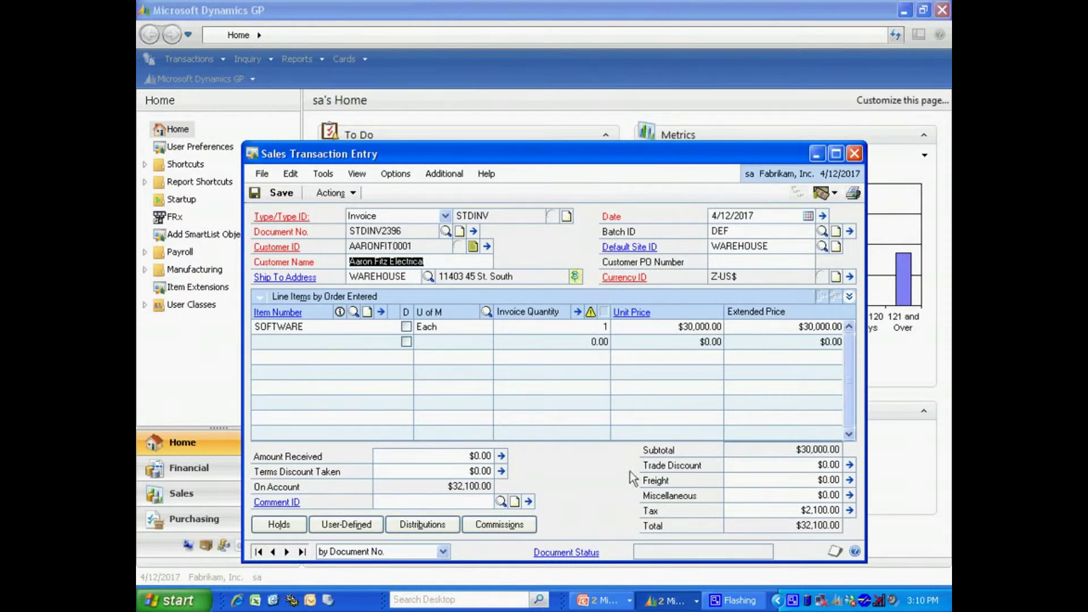
- Remove the batch ID from the software invoice and post the invoice
left_click(741, 233)
key("Delete")
left_click(339, 194)
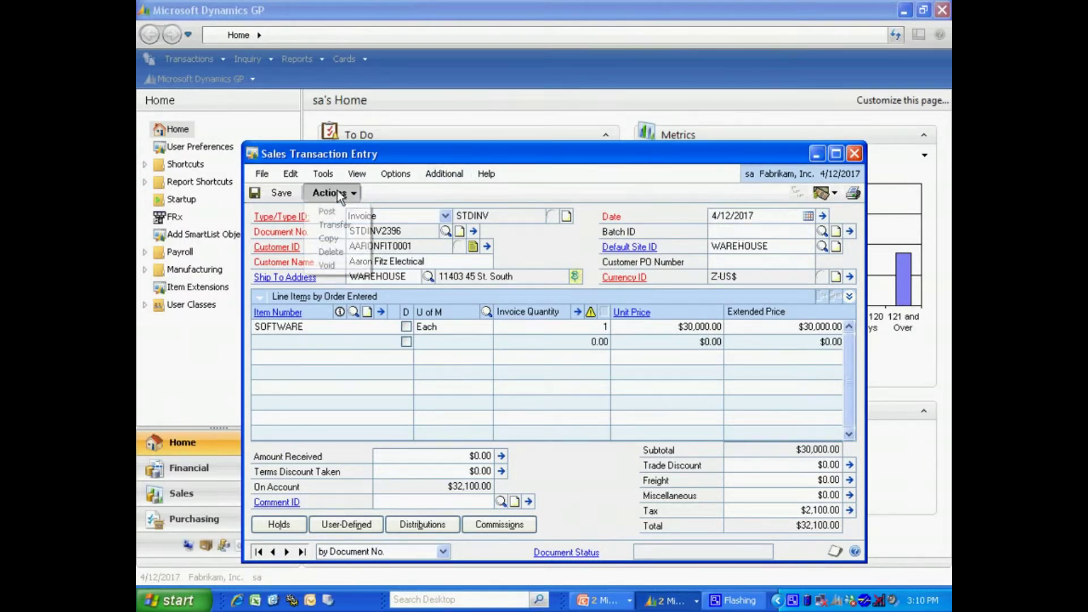
left_click(325, 213)
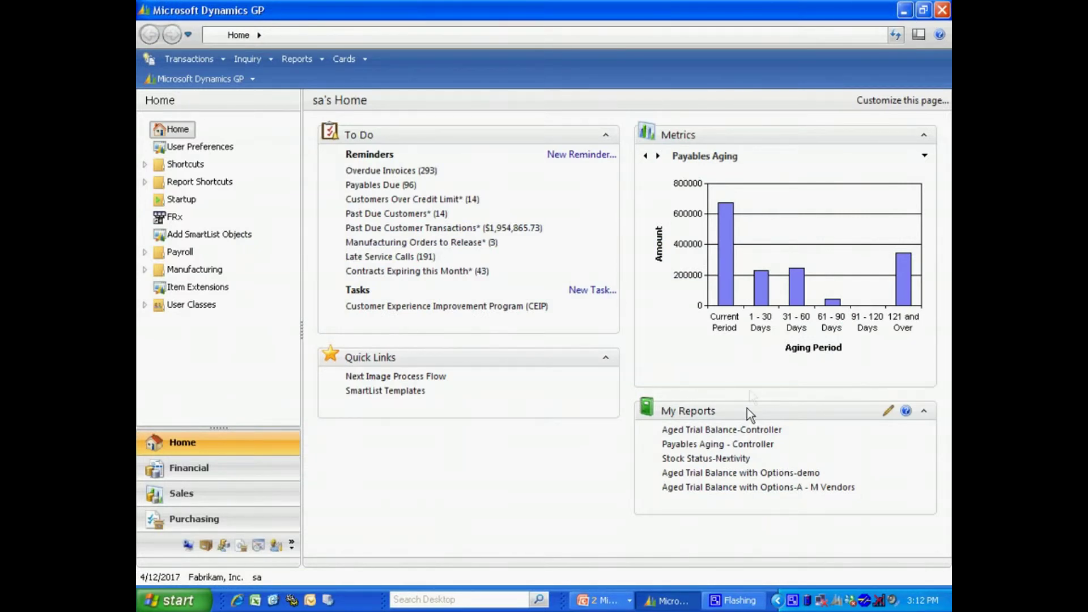
- Print the detailed deferral report with the Deferred Software option to the screen and view it at 75%
left_click(296, 59)
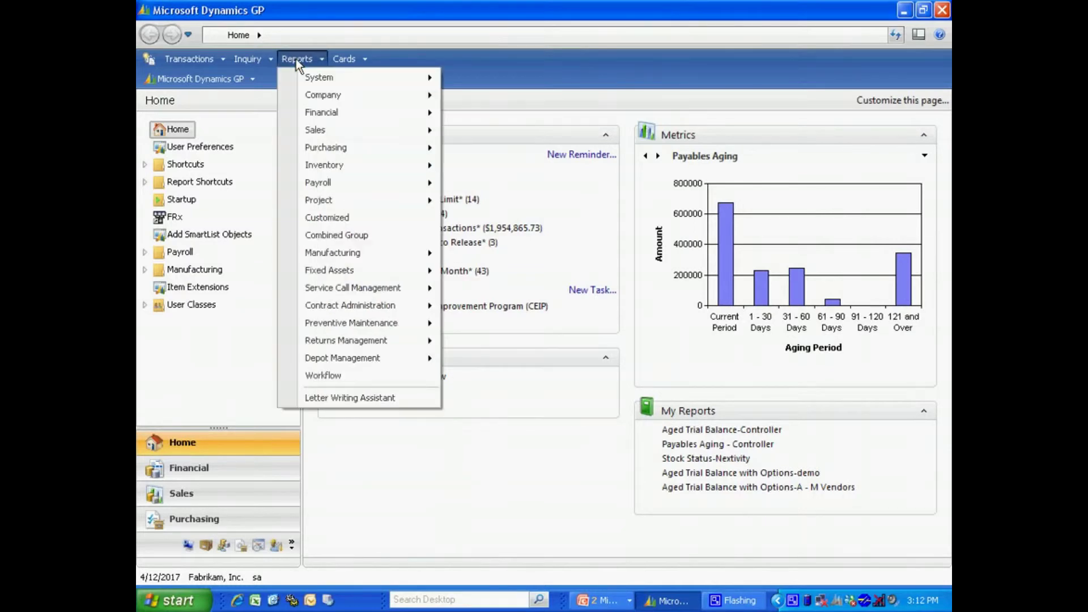
mouse_move(309, 109)
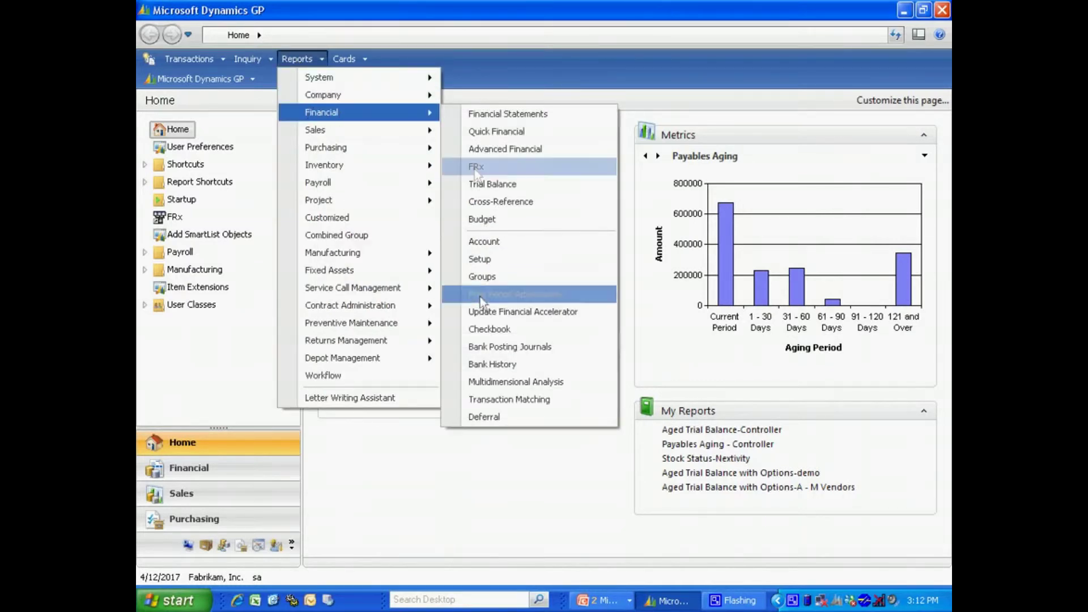
left_click(483, 417)
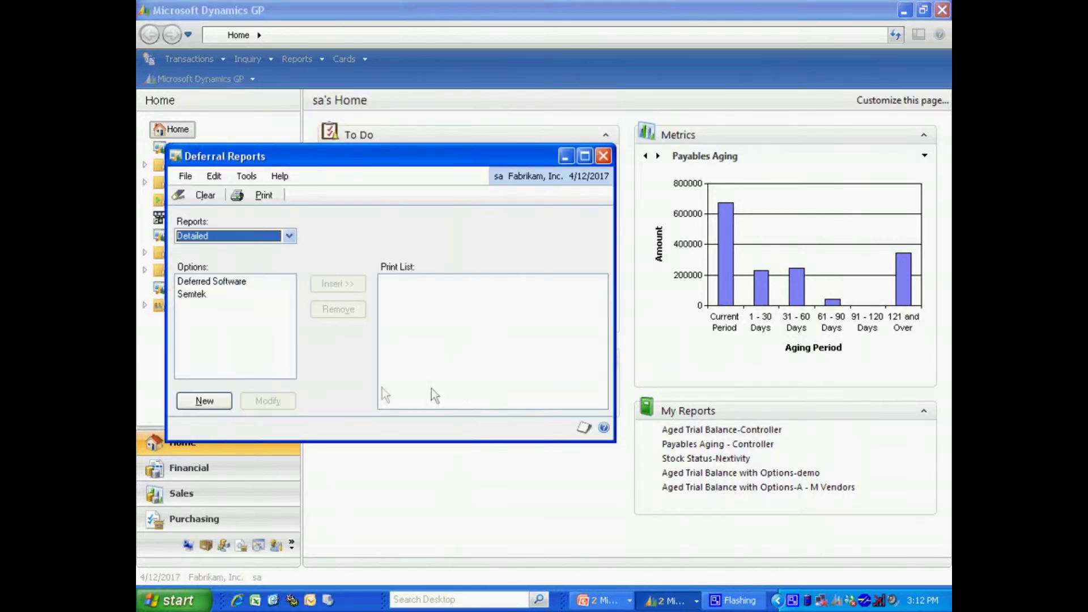
left_click(213, 283)
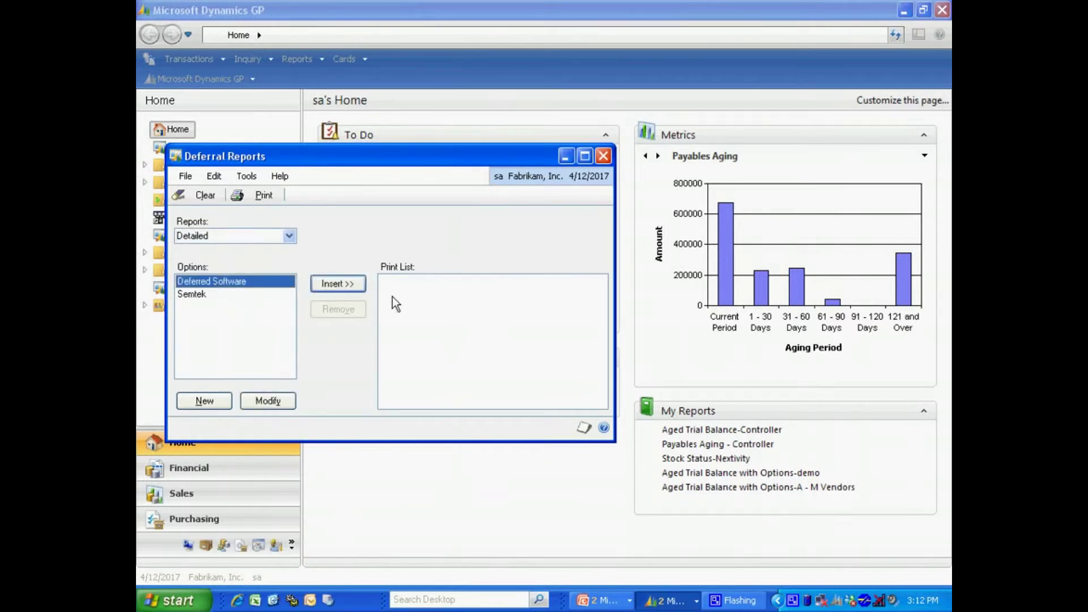
left_click(268, 403)
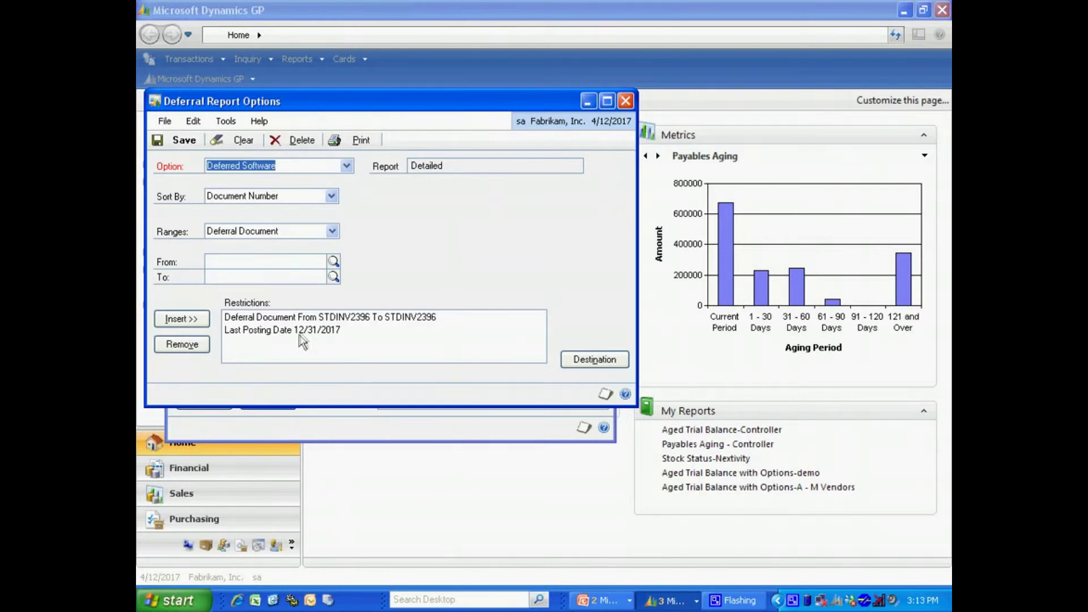
left_click(362, 141)
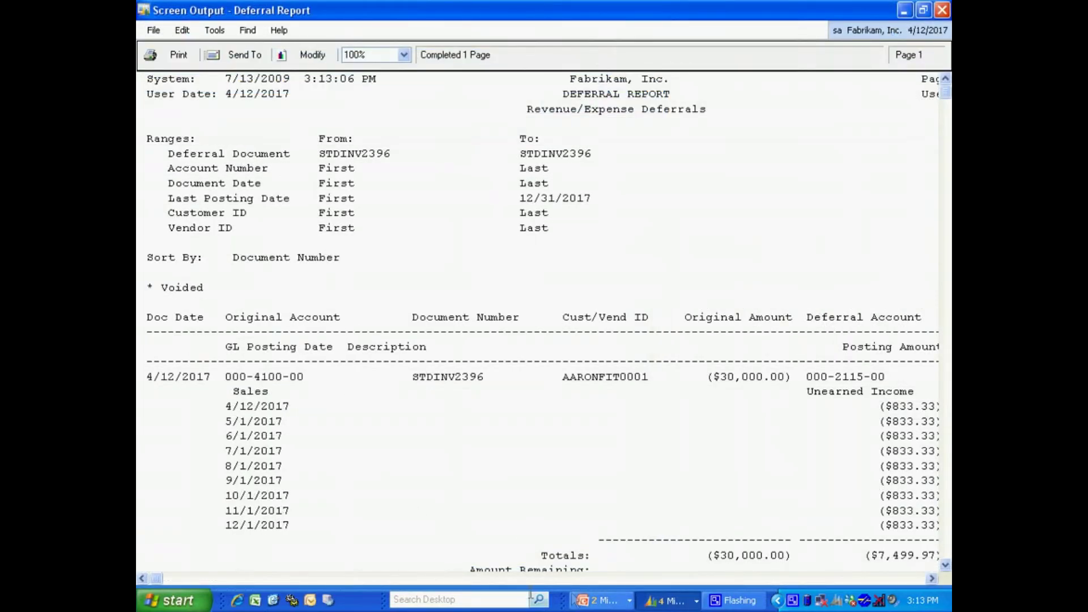
left_click(403, 54)
left_click(394, 79)
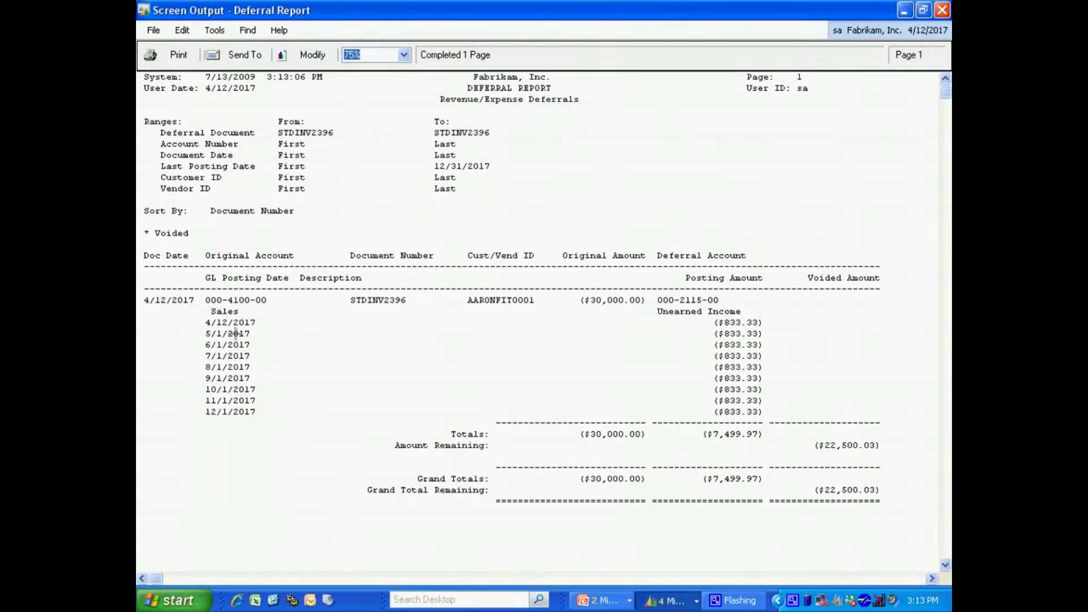